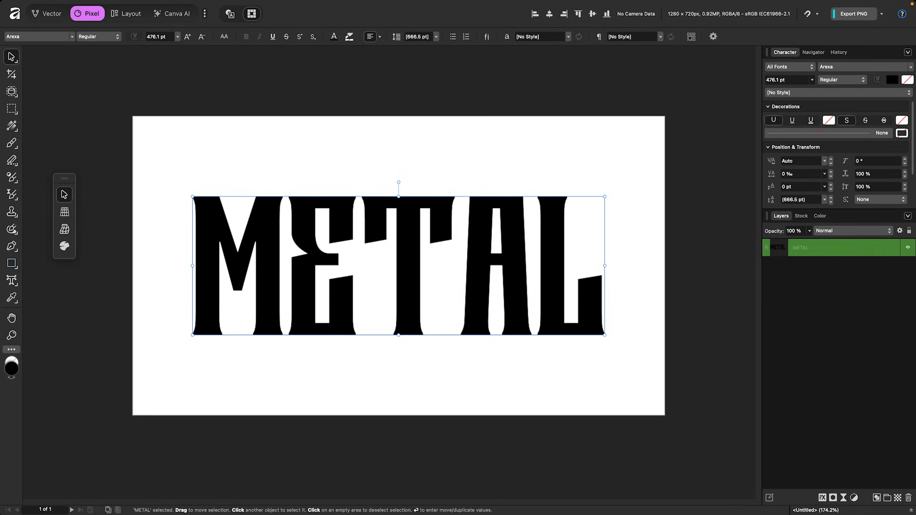
Set the text colour's lightness to 50 for a mid grey
{"action": "left_click", "coordinate": [11, 367]}
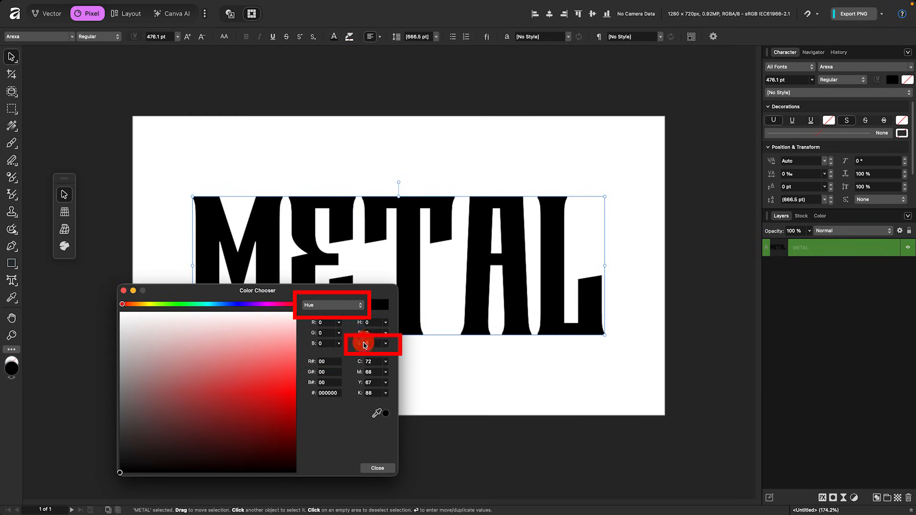
{"action": "type", "text": "50"}
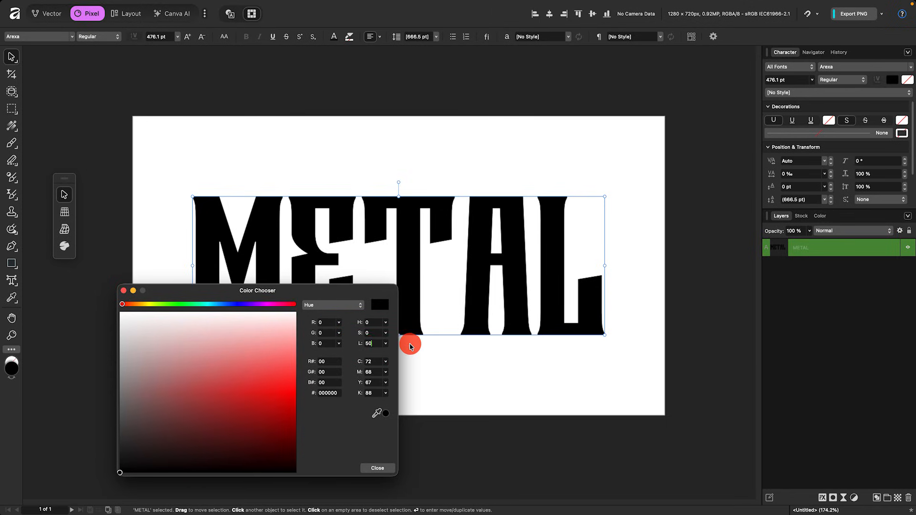
{"action": "key", "text": "Tab"}
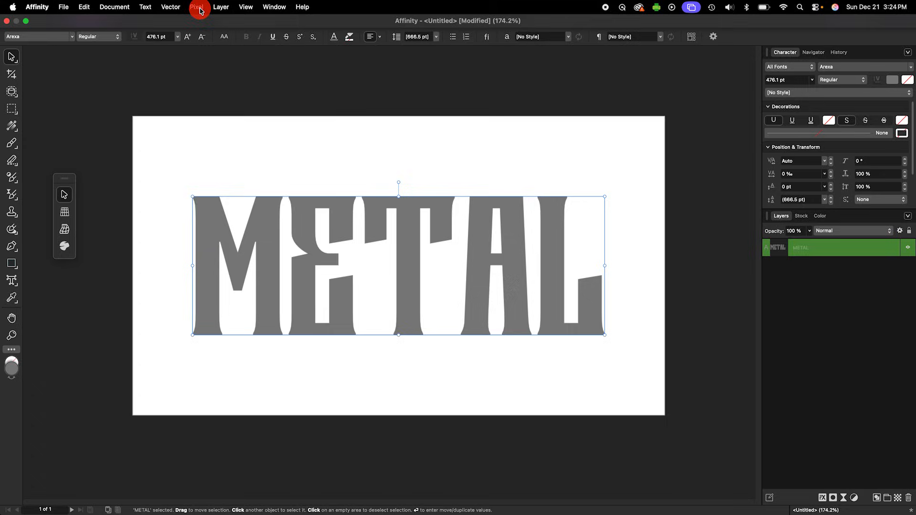
Add a new fill layer, colour it black, and move it beneath the METAL text layer
{"action": "left_click", "coordinate": [199, 11]}
{"action": "left_click", "coordinate": [217, 102]}
{"action": "left_click", "coordinate": [12, 368]}
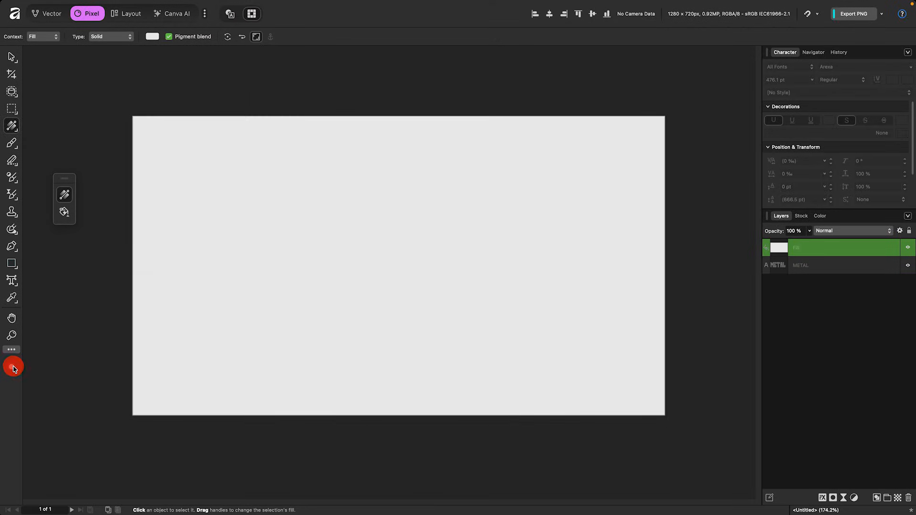
{"action": "left_click_drag", "start_coordinate": [173, 355], "coordinate": [104, 483]}
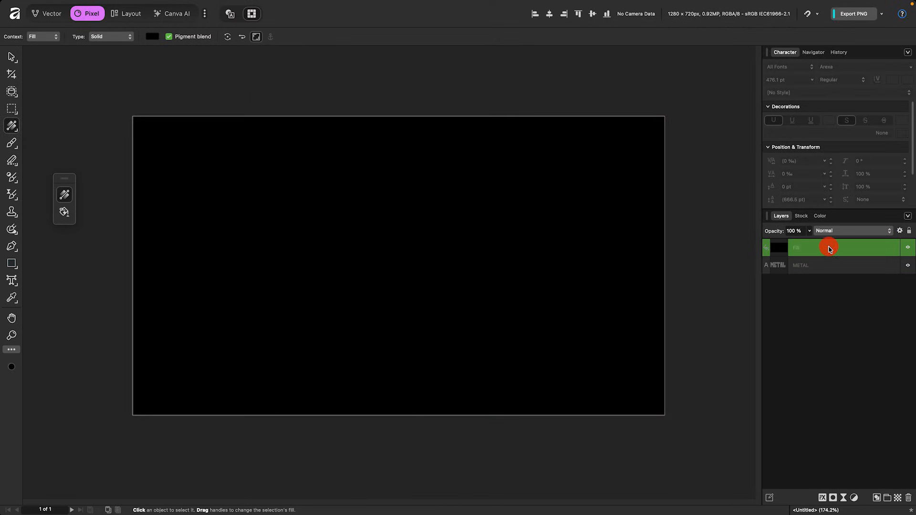
{"action": "left_click_drag", "start_coordinate": [829, 248], "coordinate": [830, 279]}
Open layer effects for the METAL text and enable Bevel / Emboss with the Inner type
{"action": "left_click", "coordinate": [838, 253]}
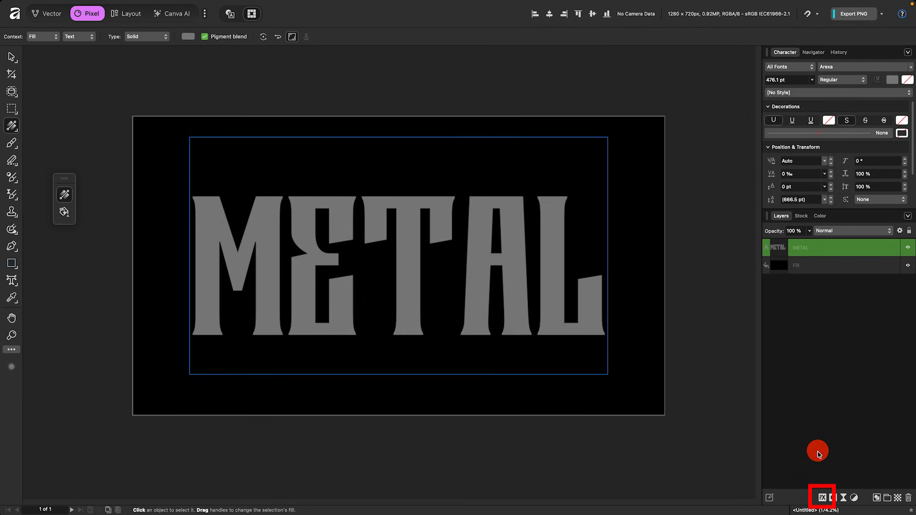
{"action": "left_click", "coordinate": [821, 498]}
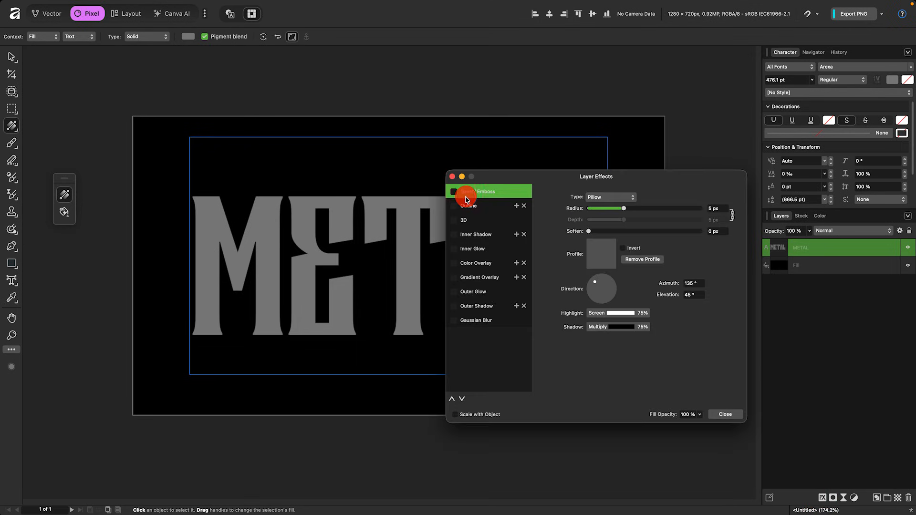
{"action": "left_click", "coordinate": [452, 194]}
{"action": "left_click", "coordinate": [610, 197]}
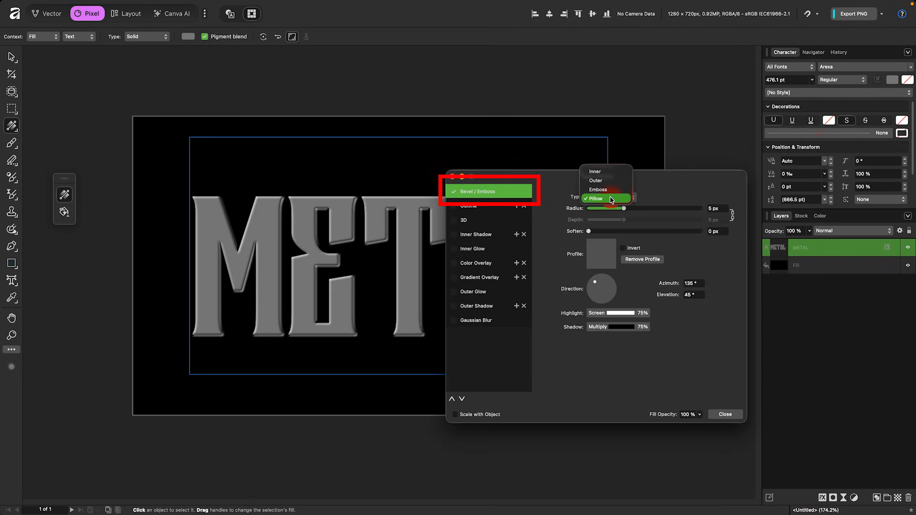
{"action": "left_click", "coordinate": [606, 172]}
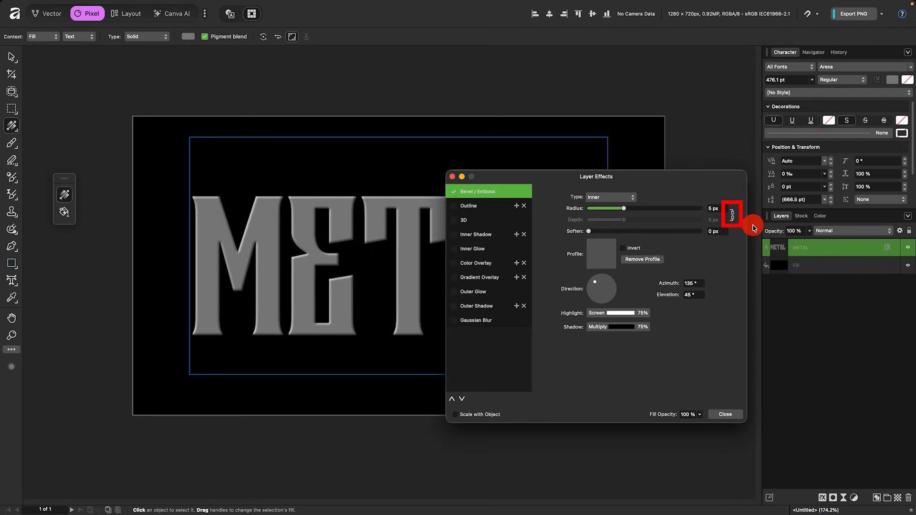
Unlink radius and depth, setting the bevel radius to 8.3 px and depth to 1000 px
{"action": "left_click", "coordinate": [731, 212]}
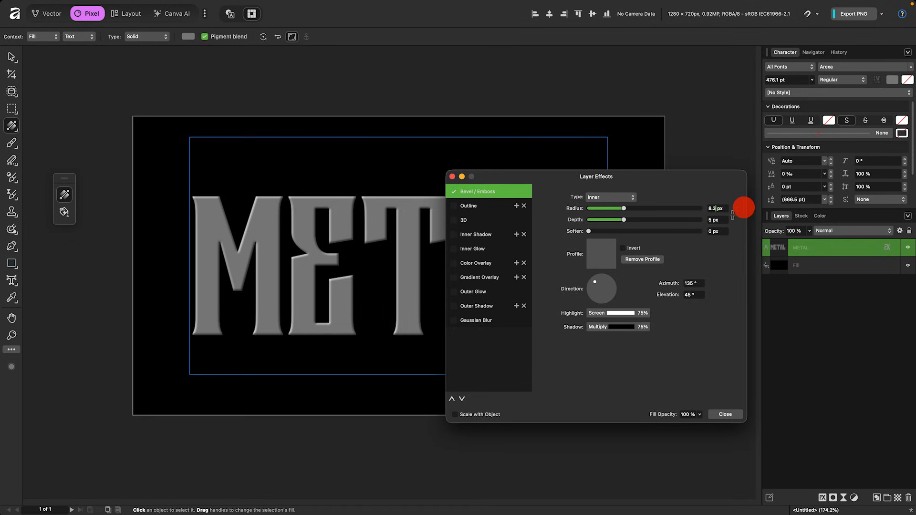
{"action": "key", "text": "Tab"}
{"action": "type", "text": "1"}
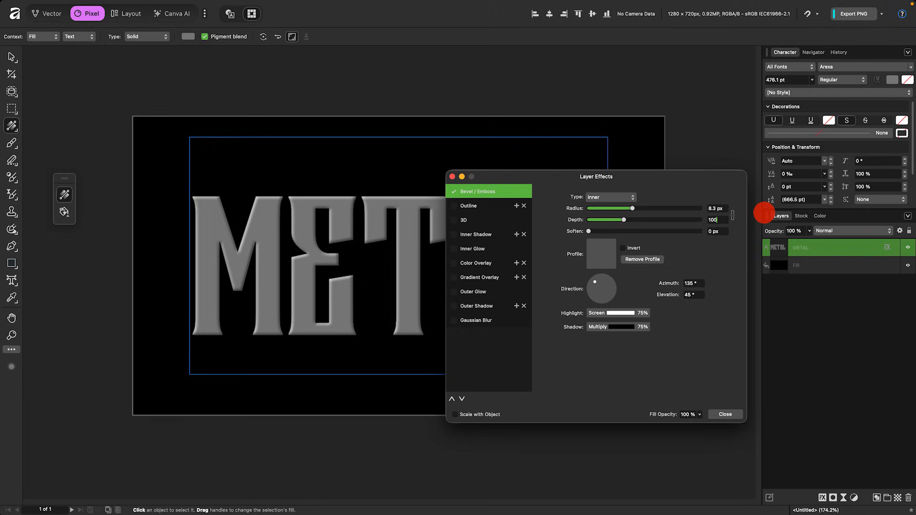
{"action": "key", "text": "Tab"}
Apply the first standard profile to the bevel
{"action": "left_click", "coordinate": [609, 245]}
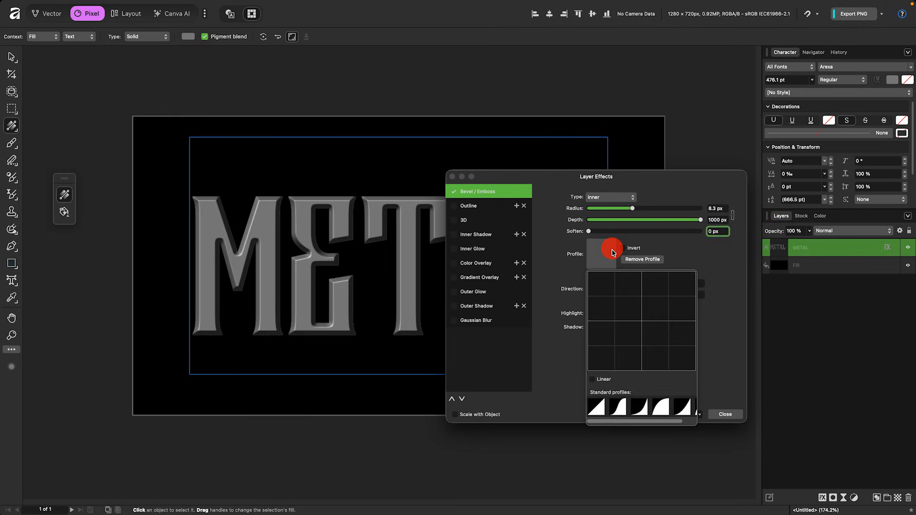
{"action": "left_click", "coordinate": [595, 409]}
Set the bevel azimuth to 97° and the highlight opacity to 50%
{"action": "left_click", "coordinate": [700, 286]}
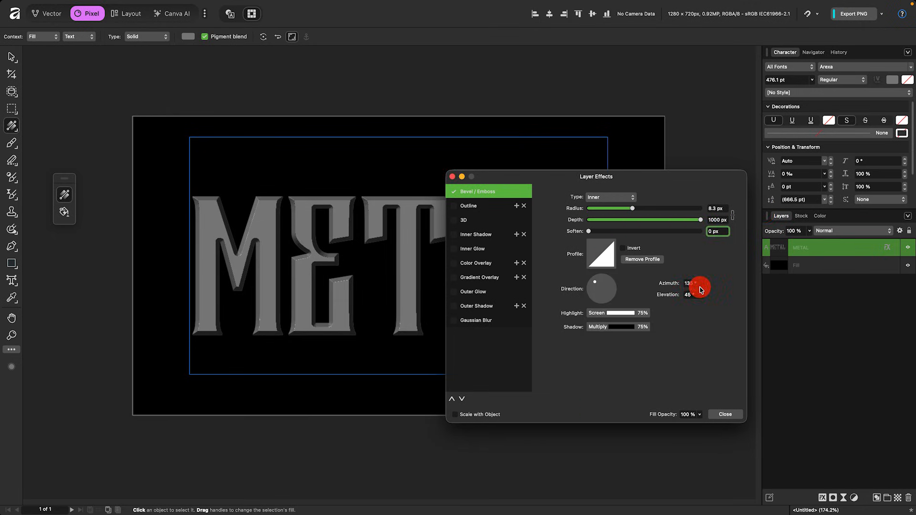
{"action": "left_click", "coordinate": [699, 287]}
{"action": "key", "text": "Tab"}
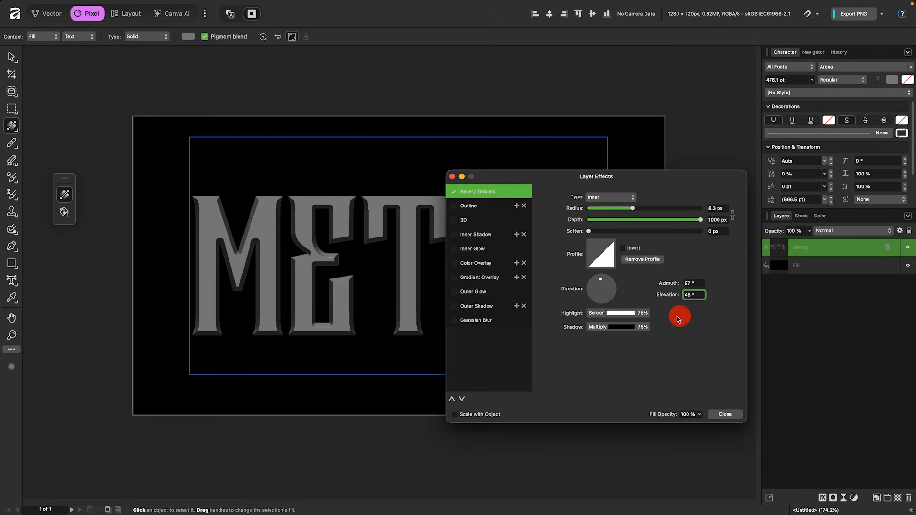
{"action": "left_click", "coordinate": [641, 312]}
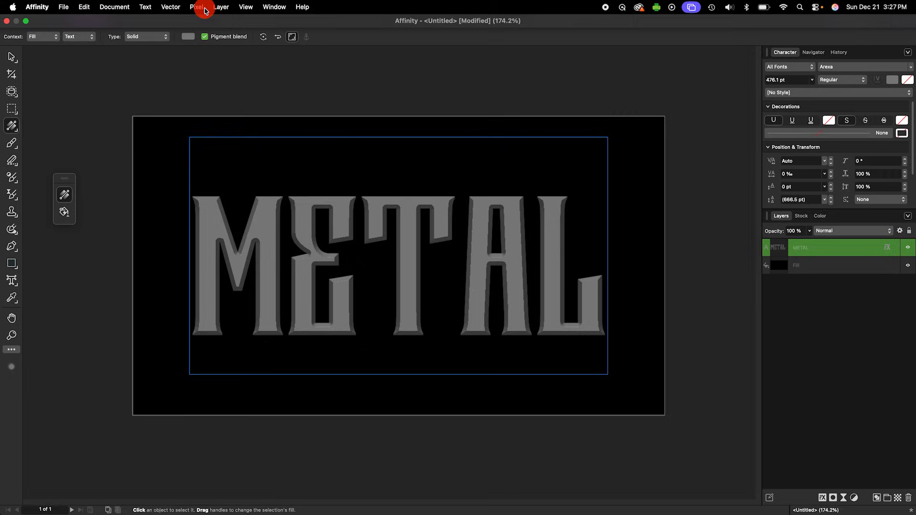
Add another fill layer with a vertical linear gradient running from the canvas bottom to top
{"action": "left_click", "coordinate": [205, 8]}
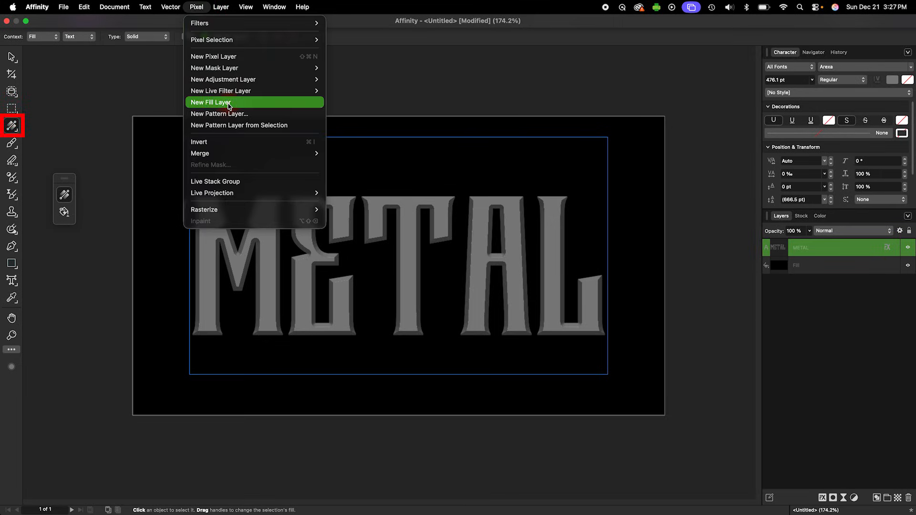
{"action": "left_click", "coordinate": [210, 102]}
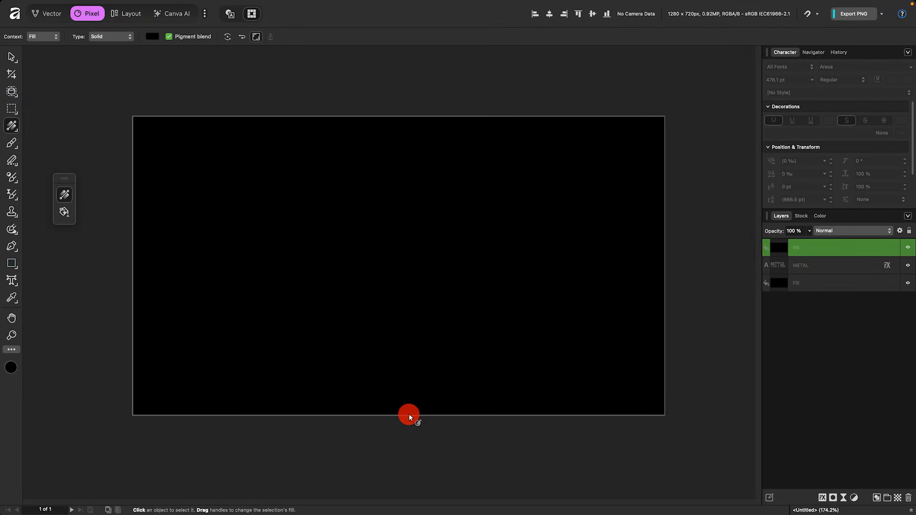
{"action": "left_click_drag", "start_coordinate": [409, 414], "coordinate": [402, 120]}
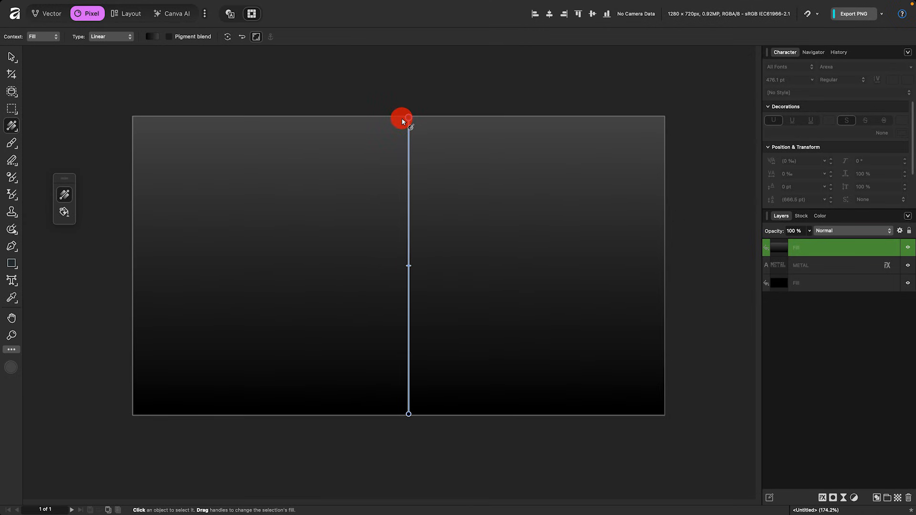
Set the gradient's top colour to white and switch the fill layer's blend mode to Overlay
{"action": "left_click", "coordinate": [12, 368]}
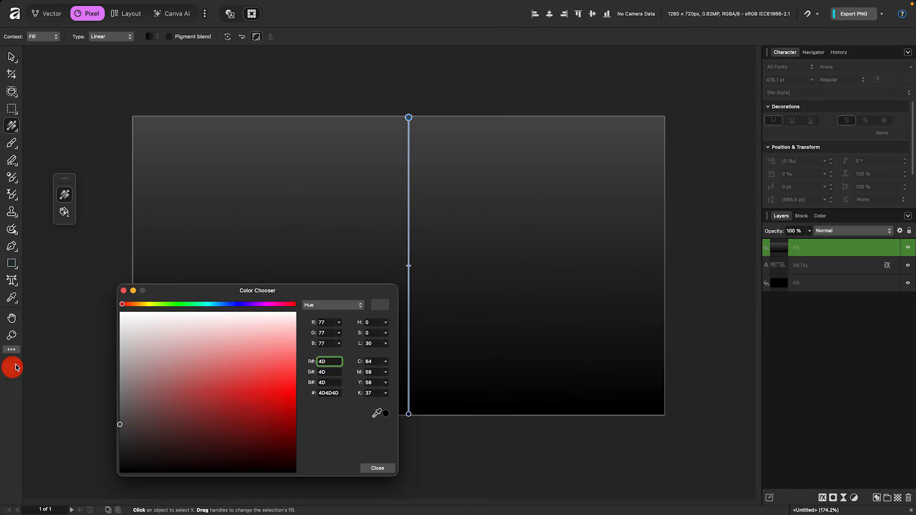
{"action": "left_click_drag", "start_coordinate": [143, 403], "coordinate": [122, 314]}
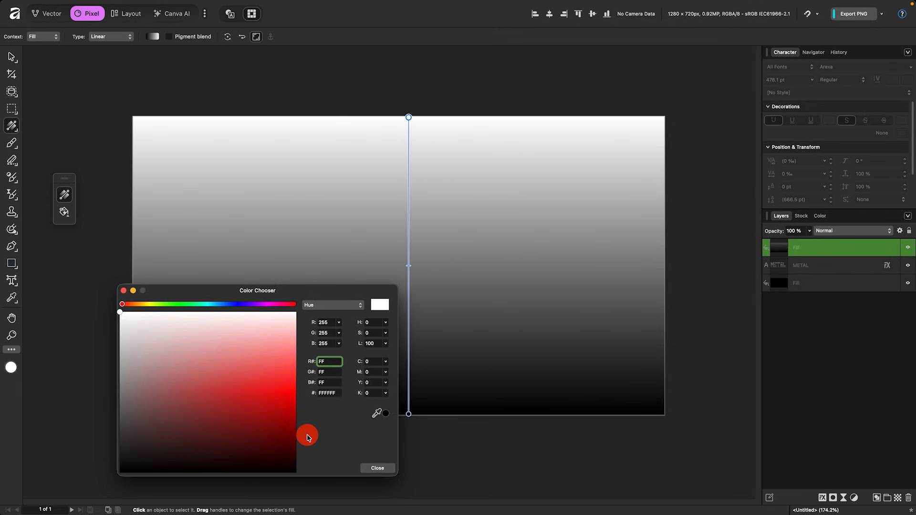
{"action": "left_click", "coordinate": [377, 468]}
{"action": "left_click", "coordinate": [859, 231]}
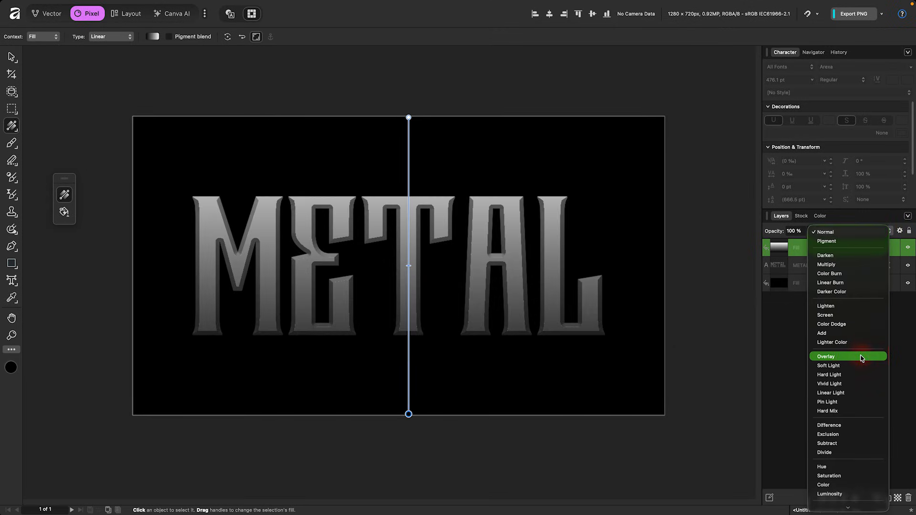
{"action": "left_click", "coordinate": [861, 357]}
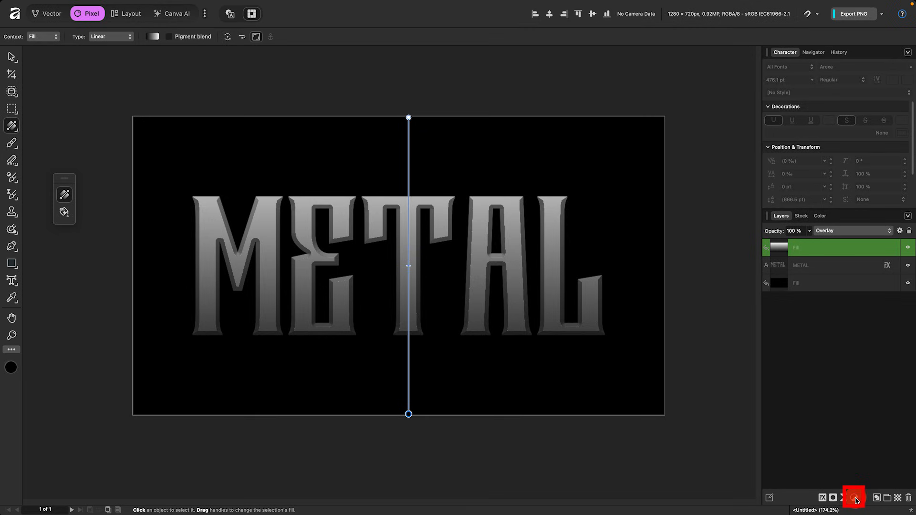
Add a Gradient Map adjustment and set its left stop colour to black
{"action": "left_click", "coordinate": [855, 500]}
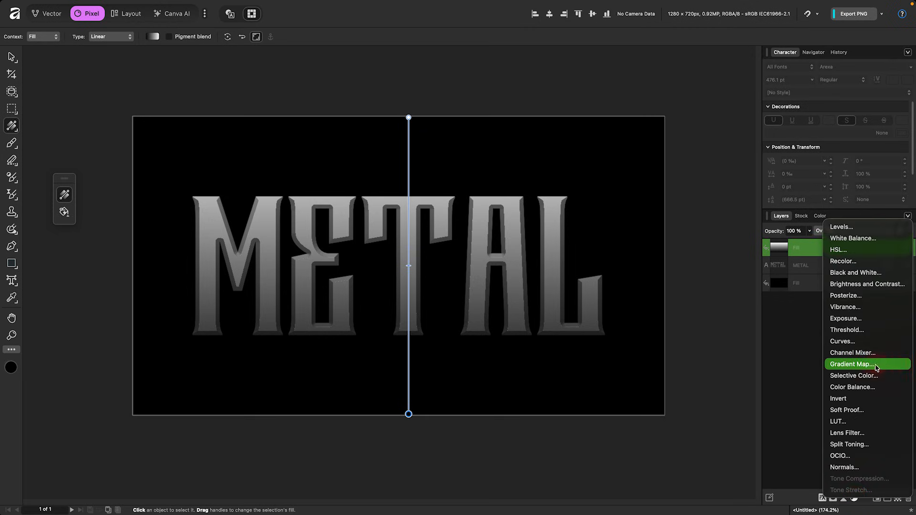
{"action": "left_click", "coordinate": [876, 368]}
{"action": "left_click", "coordinate": [579, 273]}
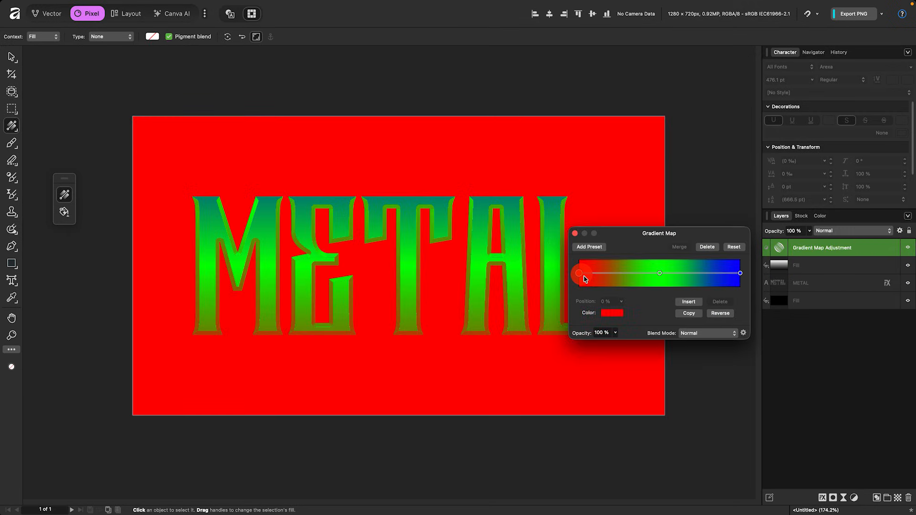
{"action": "left_click", "coordinate": [613, 310]}
{"action": "left_click", "coordinate": [643, 341]}
Set the gradient map's right stop colour to white
{"action": "left_click", "coordinate": [739, 273]}
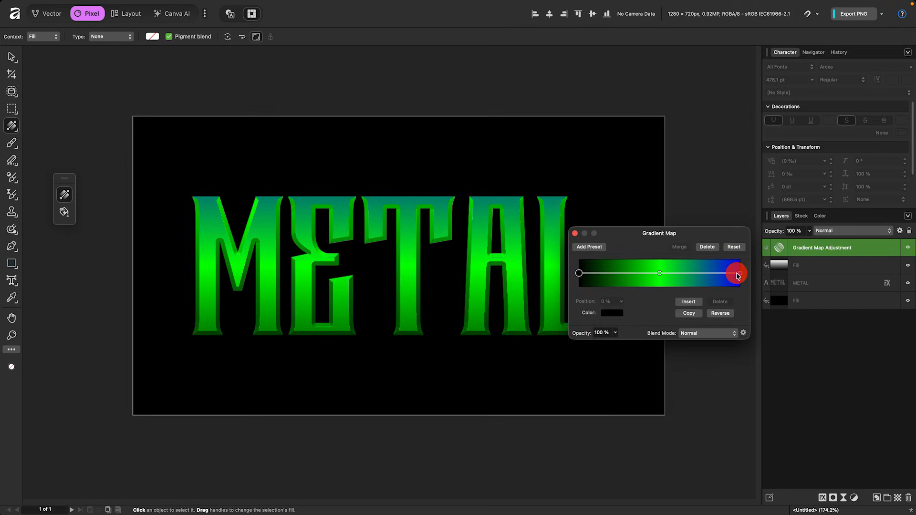
{"action": "left_click", "coordinate": [612, 313]}
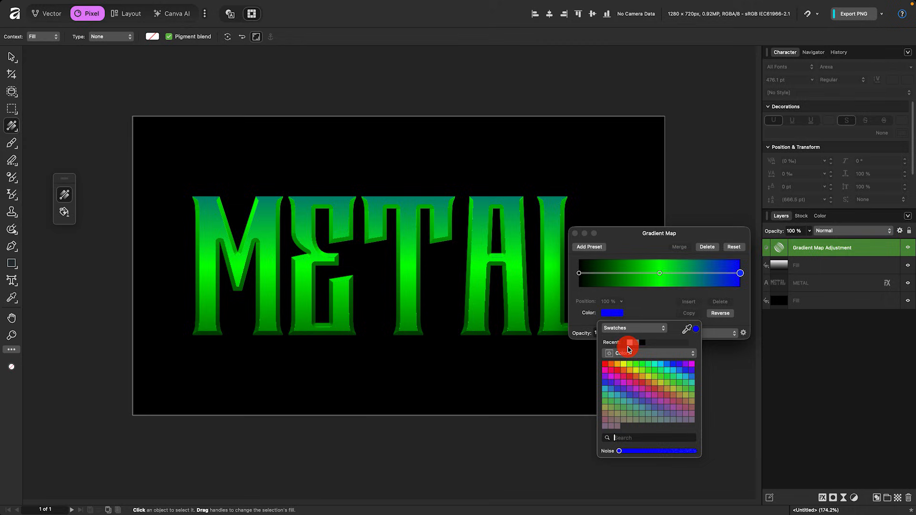
{"action": "left_click", "coordinate": [630, 342]}
Change the gradient map's middle stop to a blue colour via its hex value
{"action": "left_click", "coordinate": [630, 328]}
{"action": "left_click", "coordinate": [635, 269]}
{"action": "left_click", "coordinate": [682, 443]}
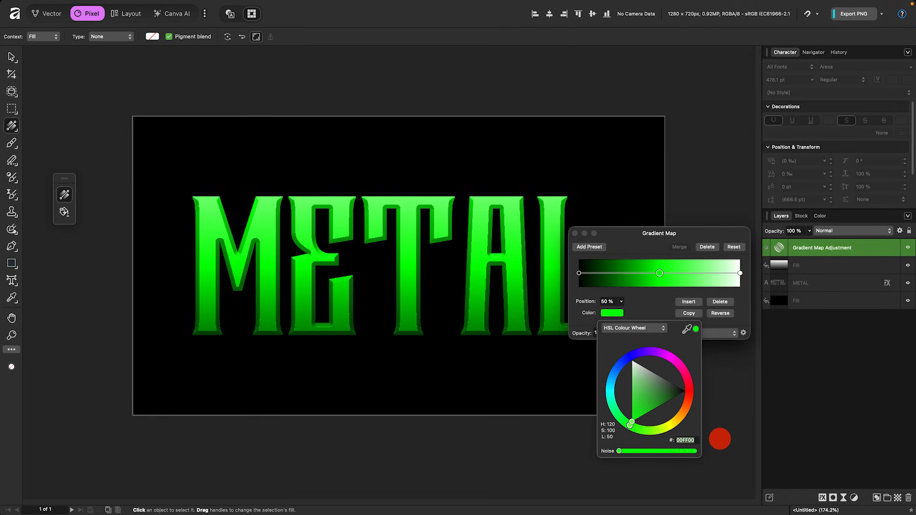
{"action": "type", "text": "0"}
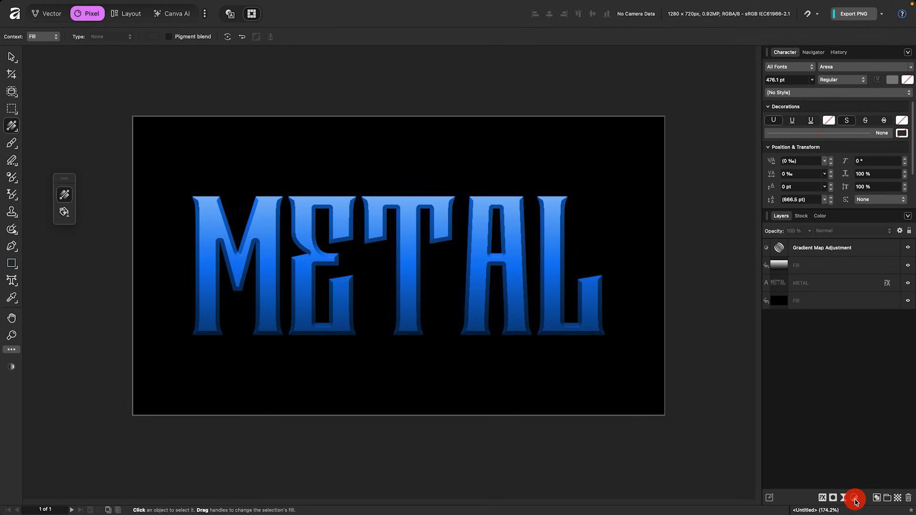
Add a Curves adjustment and move it below the Gradient Map adjustment layer
{"action": "left_click", "coordinate": [855, 501]}
{"action": "left_click", "coordinate": [872, 342]}
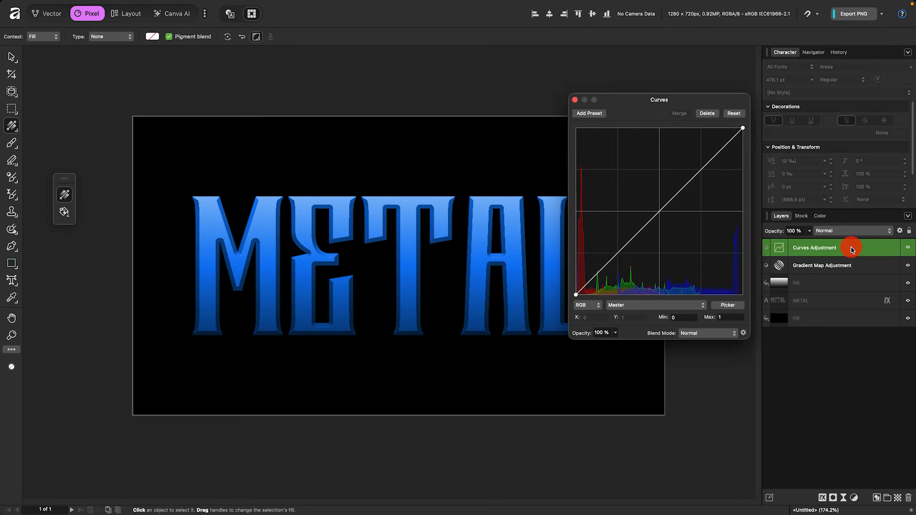
{"action": "left_click_drag", "start_coordinate": [852, 250], "coordinate": [851, 275]}
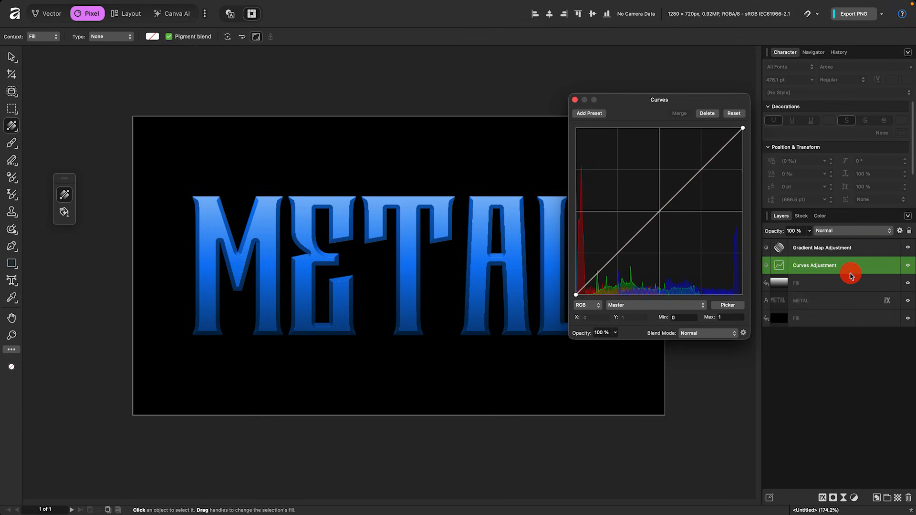
Bend the master curve into a multi-peak wave and nudge a point on the Green channel curve
{"action": "left_click", "coordinate": [602, 269]}
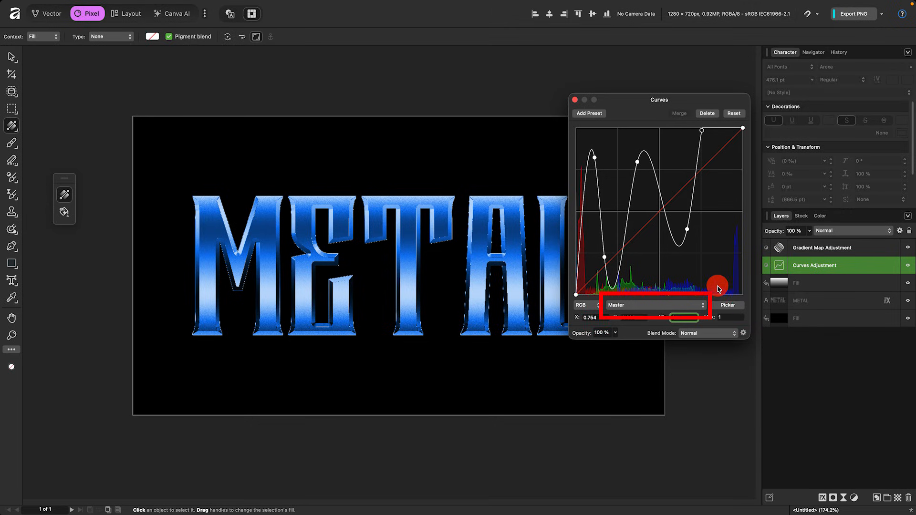
{"action": "left_click", "coordinate": [704, 308]}
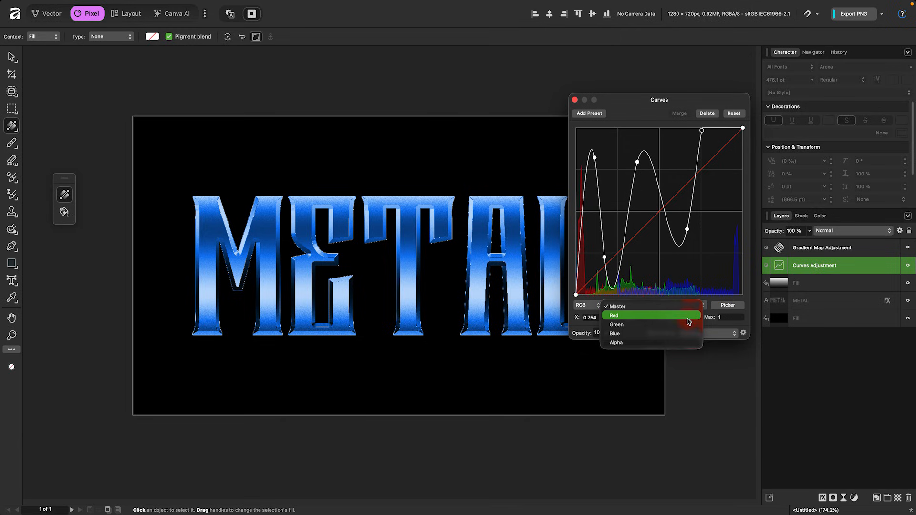
{"action": "left_click", "coordinate": [681, 324]}
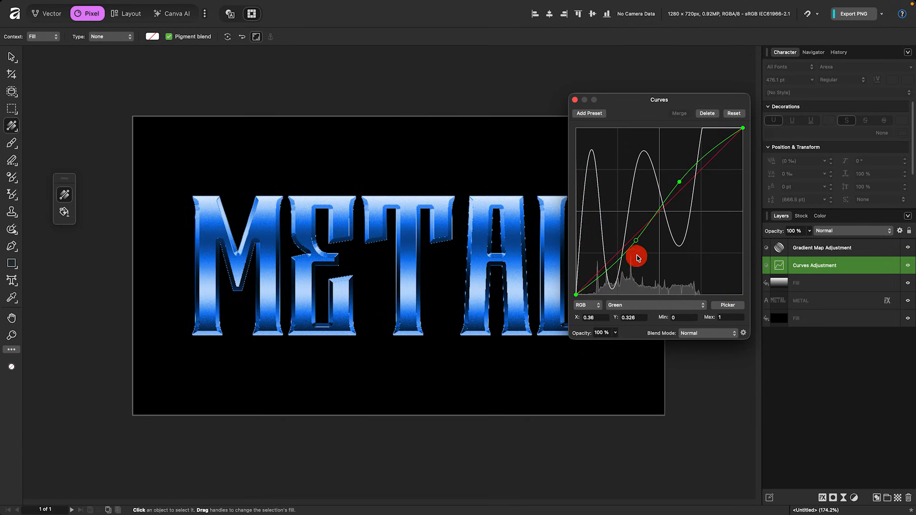
{"action": "left_click_drag", "start_coordinate": [640, 239], "coordinate": [643, 242]}
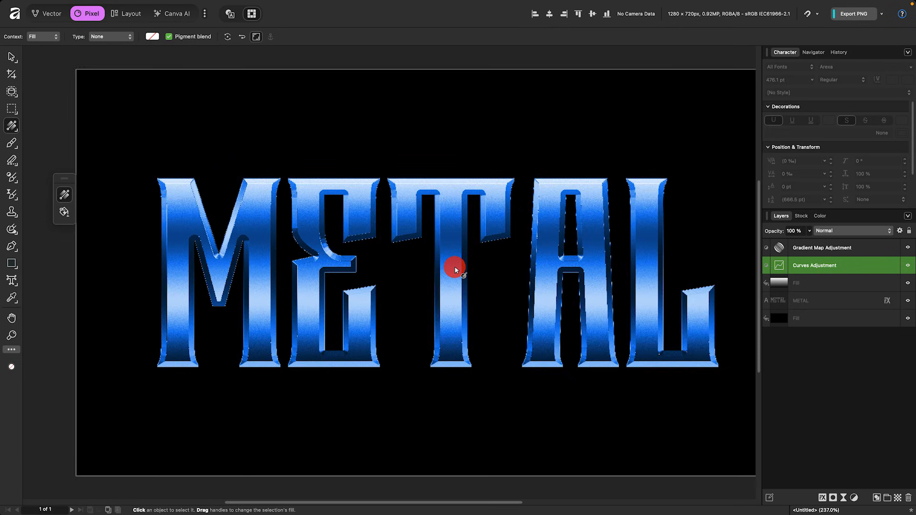
{"action": "scroll", "coordinate": [455, 270], "scroll_direction": "up", "scroll_amount": 3}
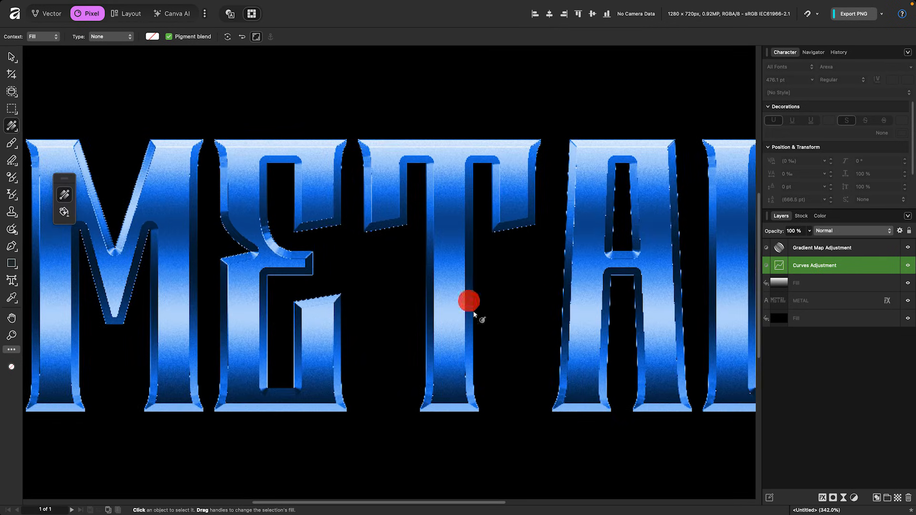
Convert the document's colour format to RGB/16, keeping the sRGB profile
{"action": "mouse_move", "coordinate": [274, 2]}
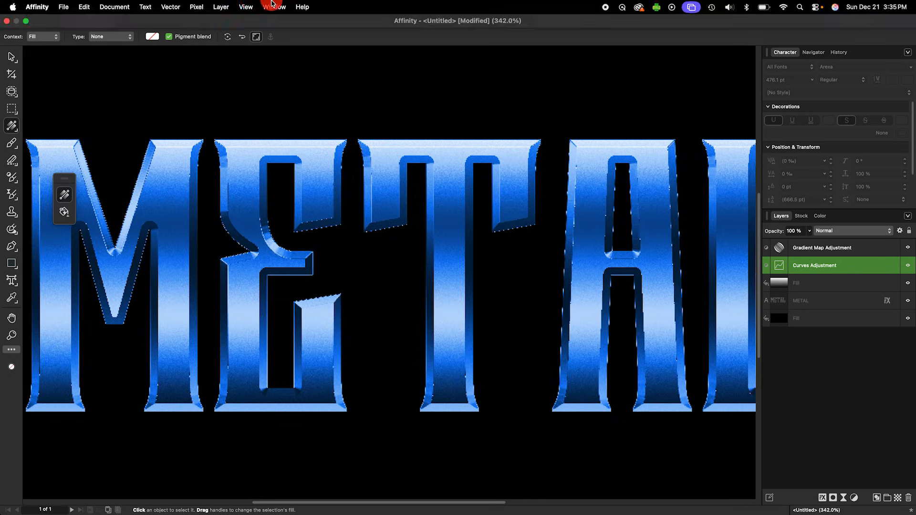
{"action": "left_click", "coordinate": [127, 8]}
{"action": "mouse_move", "coordinate": [181, 30]}
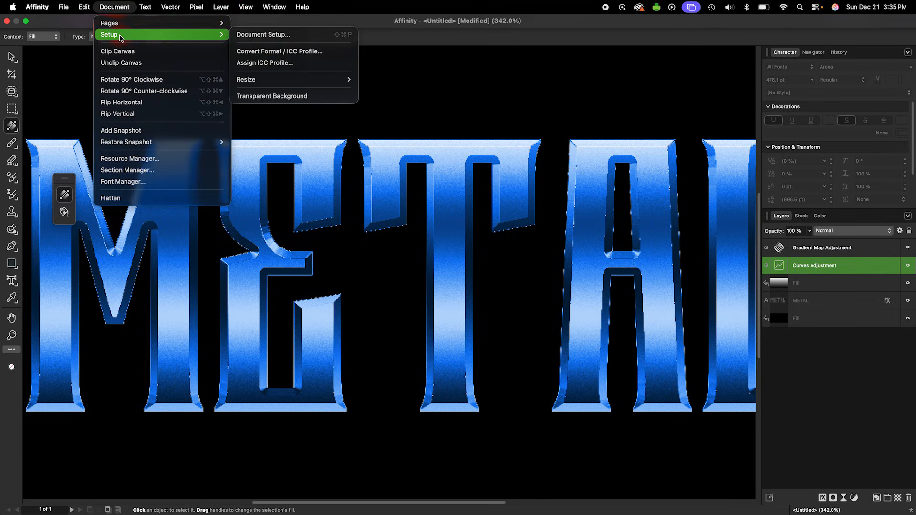
{"action": "left_click", "coordinate": [318, 51]}
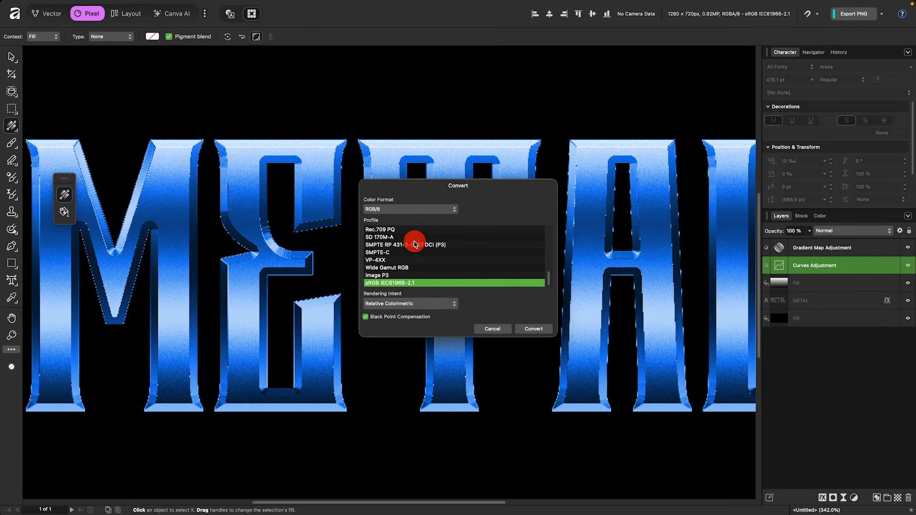
{"action": "left_click", "coordinate": [403, 213]}
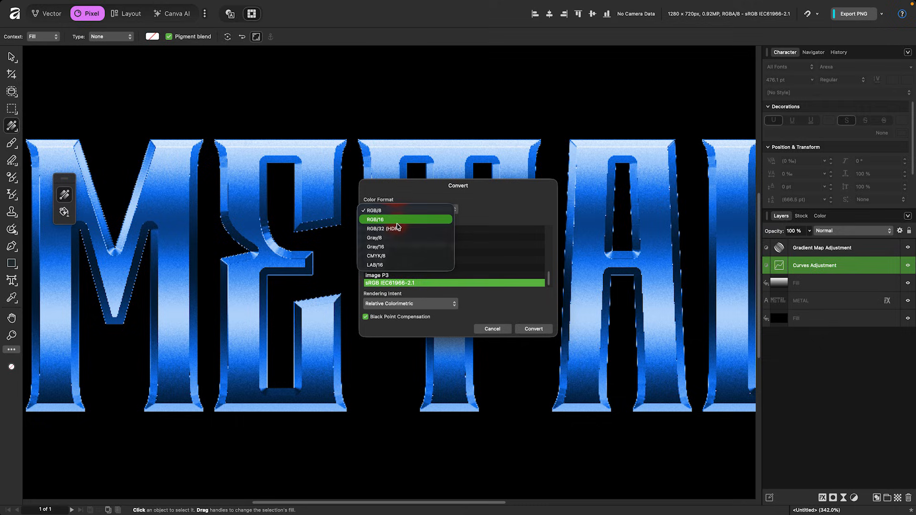
{"action": "left_click", "coordinate": [398, 221]}
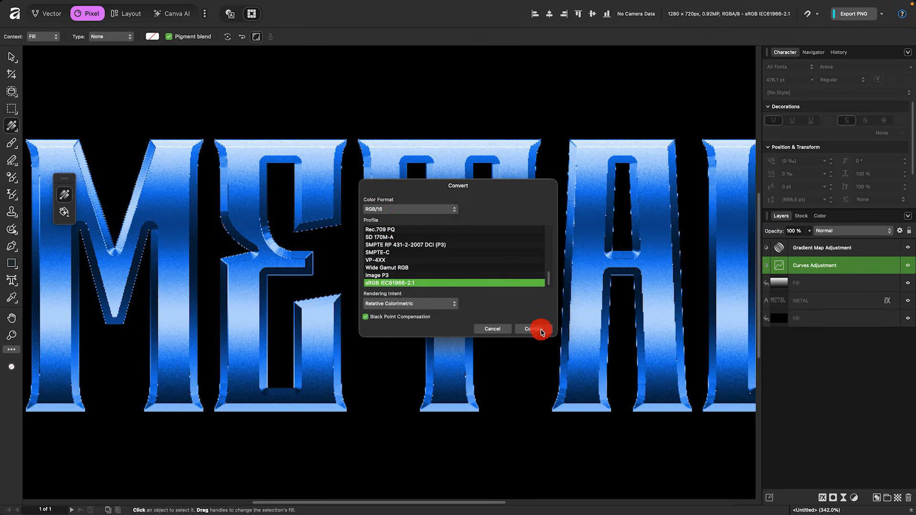
{"action": "left_click", "coordinate": [534, 328]}
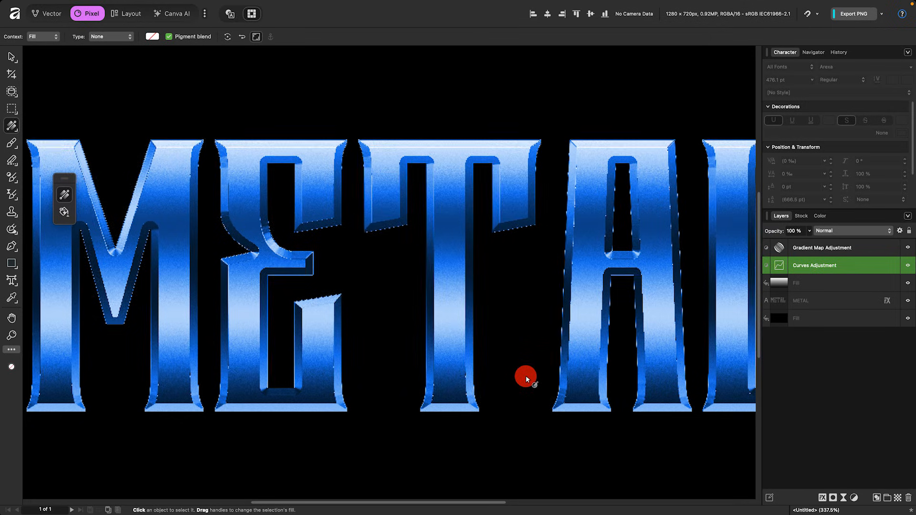
Duplicate the METAL text layer and move the copy to the top of the layer stack
{"action": "key", "text": "super+0"}
{"action": "scroll", "coordinate": [386, 294], "scroll_direction": "up", "scroll_amount": 10}
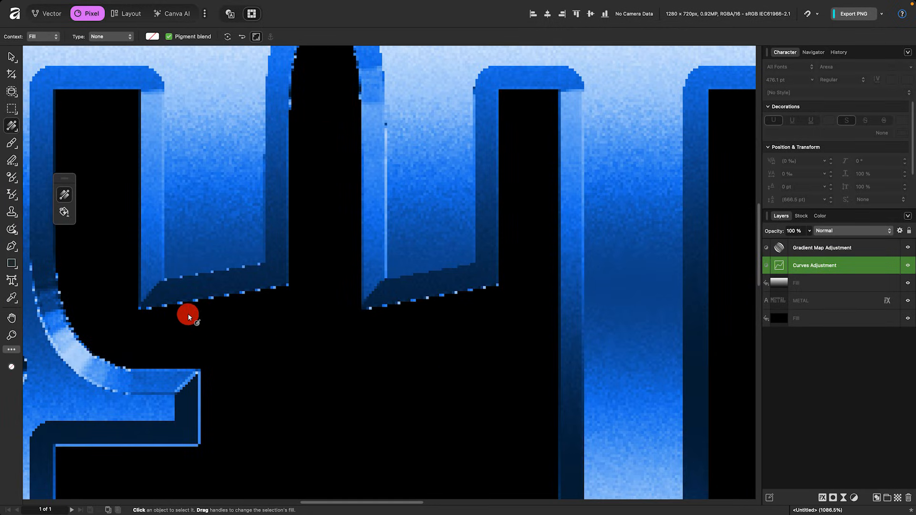
{"action": "scroll", "coordinate": [380, 293], "scroll_direction": "down", "scroll_amount": 8}
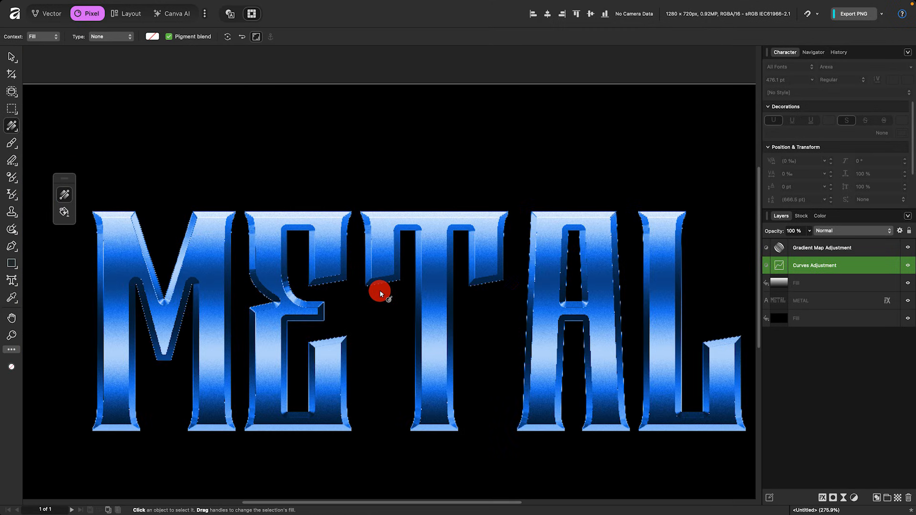
{"action": "left_click", "coordinate": [839, 307]}
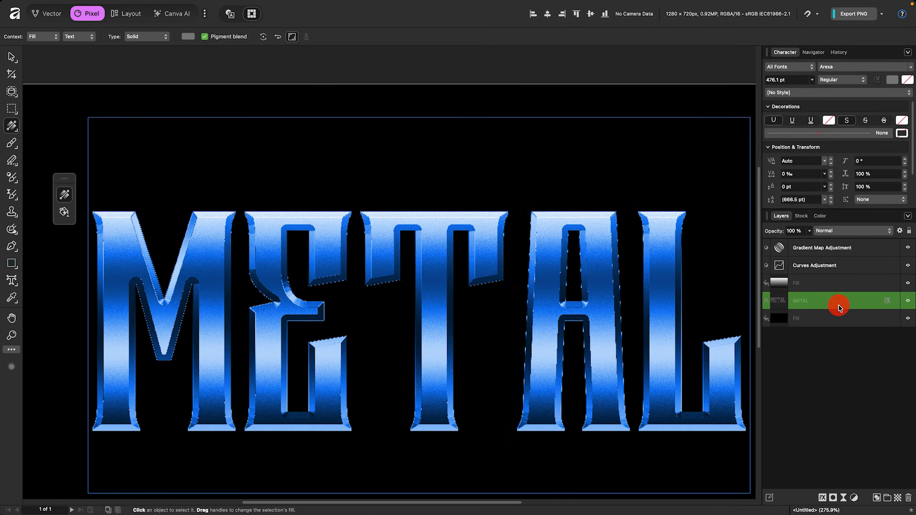
{"action": "key", "text": "super+j"}
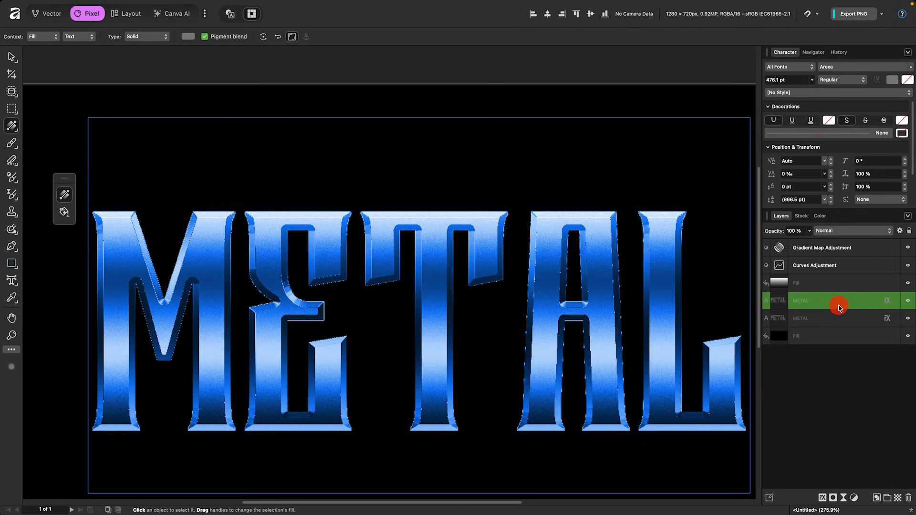
{"action": "left_click_drag", "start_coordinate": [838, 306], "coordinate": [837, 241]}
In the copy's layer effects, turn off Bevel / Emboss and set the fill opacity to 0%
{"action": "left_click", "coordinate": [888, 249]}
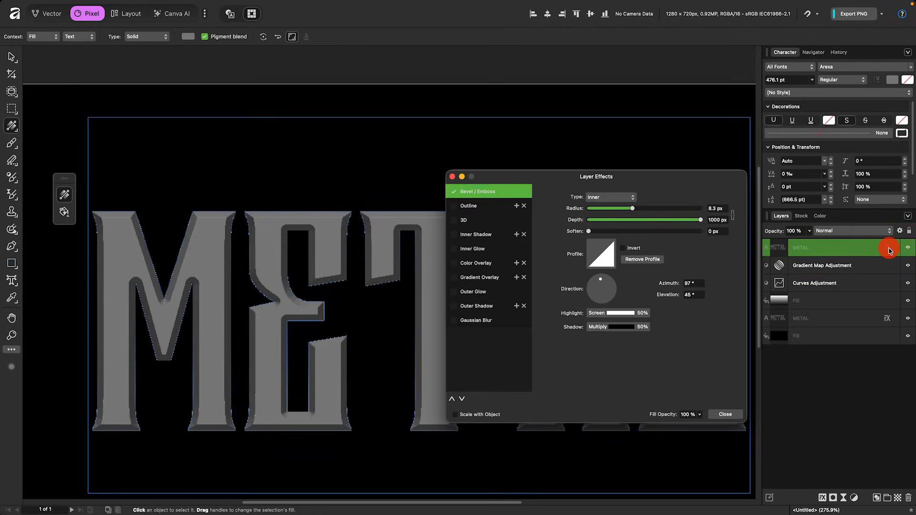
{"action": "left_click", "coordinate": [453, 192]}
{"action": "left_click", "coordinate": [699, 414]}
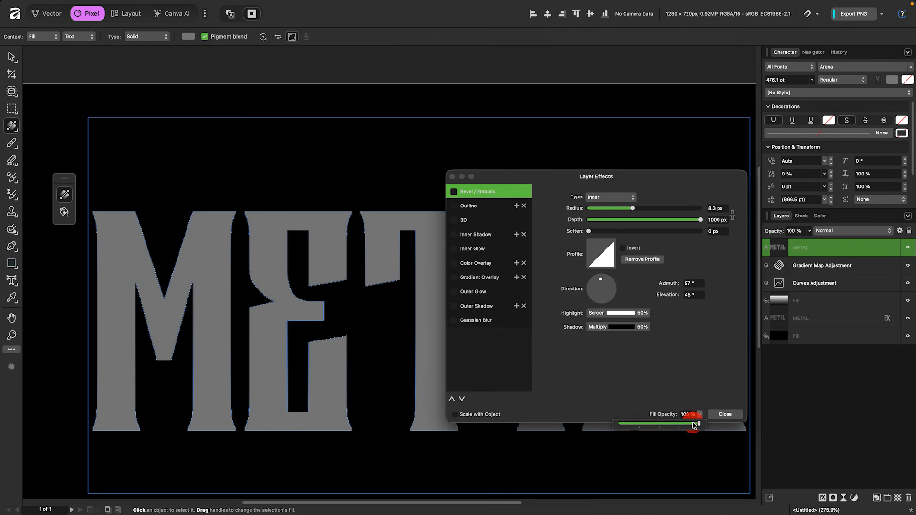
{"action": "left_click_drag", "start_coordinate": [693, 424], "coordinate": [619, 423]}
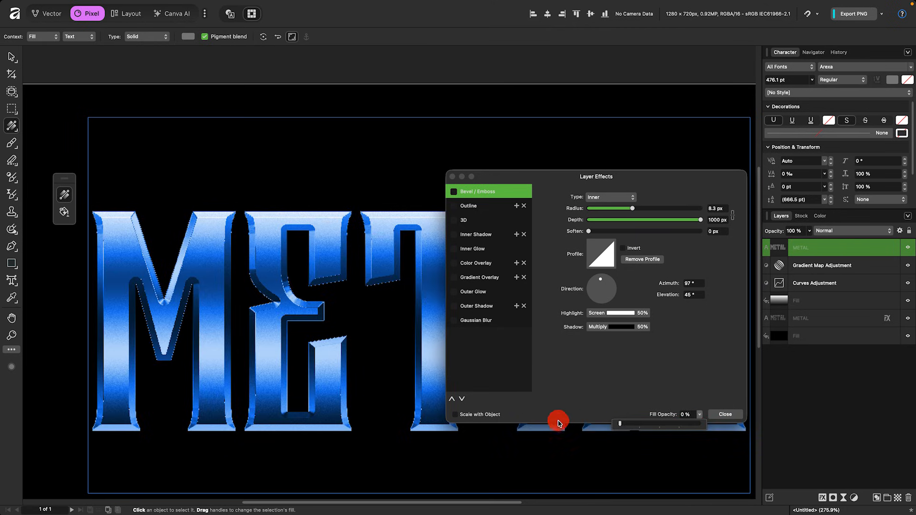
Enable an Outline effect on the copy with a radius of about 3.7 px and close the dialog
{"action": "left_click", "coordinate": [453, 206]}
{"action": "left_click_drag", "start_coordinate": [589, 220], "coordinate": [620, 220]}
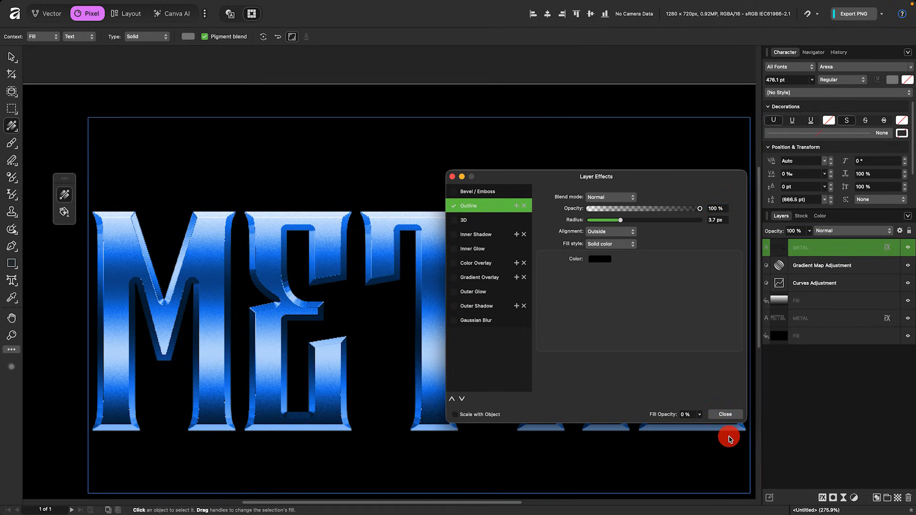
{"action": "left_click", "coordinate": [725, 414]}
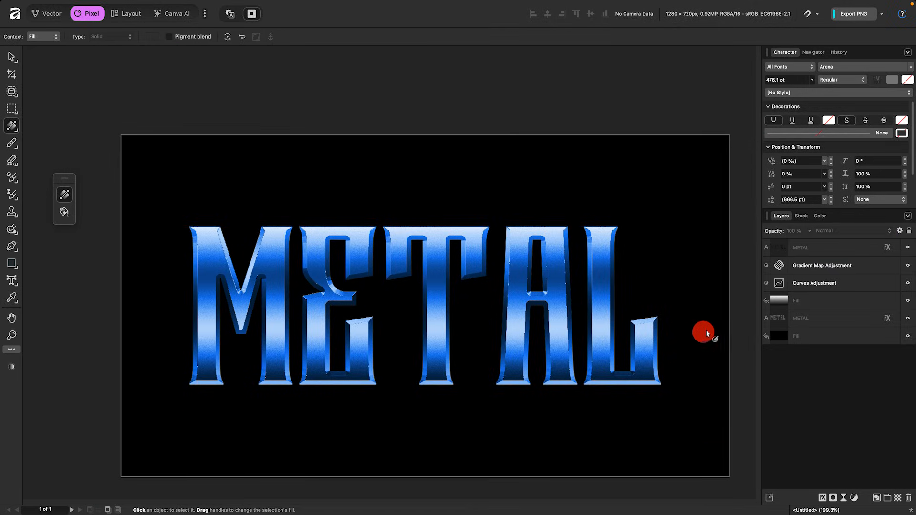
Open the Gradient Map adjustment and change its middle stop to a magenta swatch colour
{"action": "left_click", "coordinate": [778, 248]}
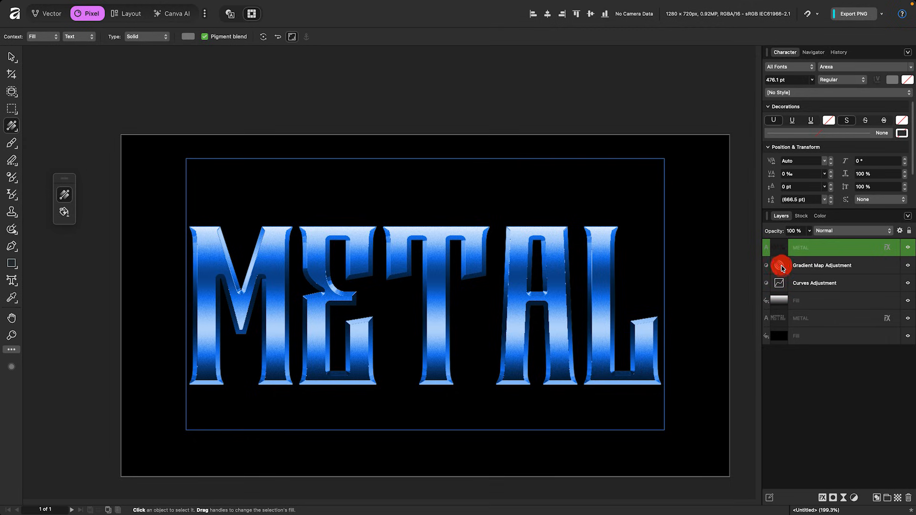
{"action": "double_click", "coordinate": [782, 269]}
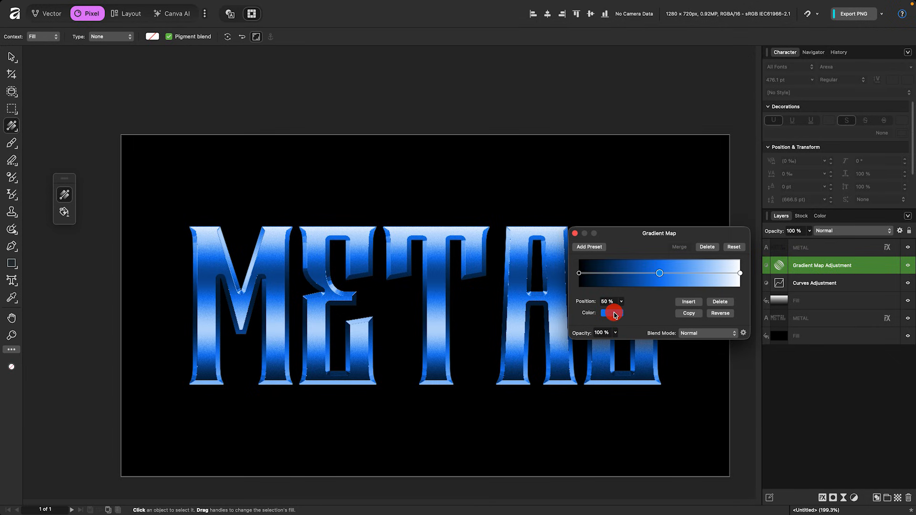
{"action": "left_click", "coordinate": [611, 313]}
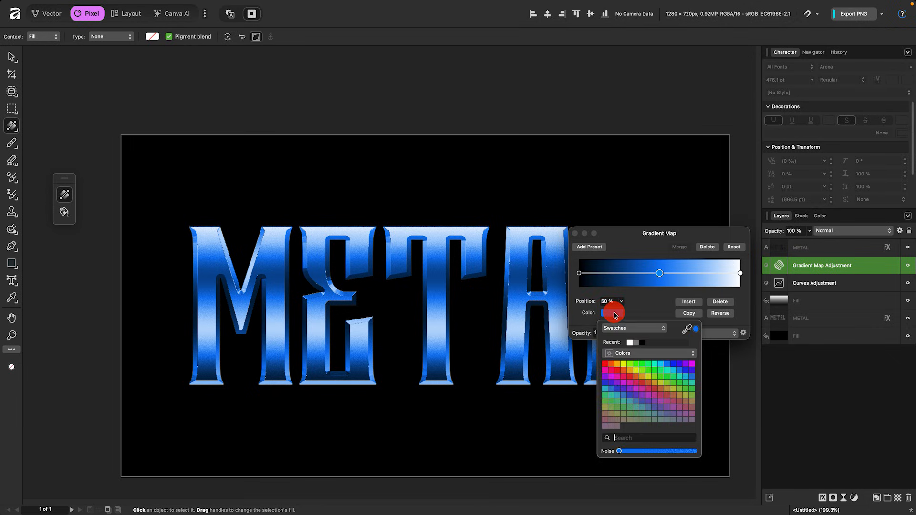
{"action": "left_click", "coordinate": [610, 394]}
{"action": "left_click", "coordinate": [641, 388]}
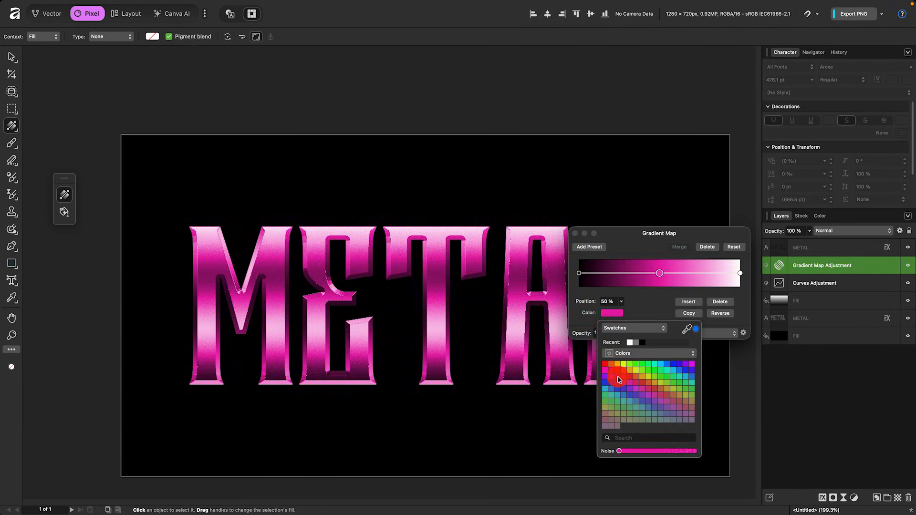